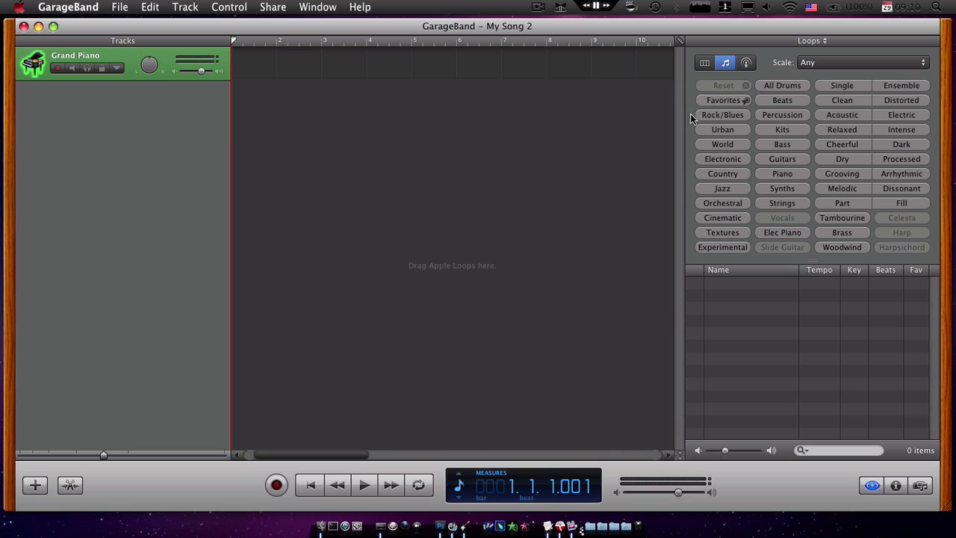
{"action": "left_click", "coordinate": [774, 85]}
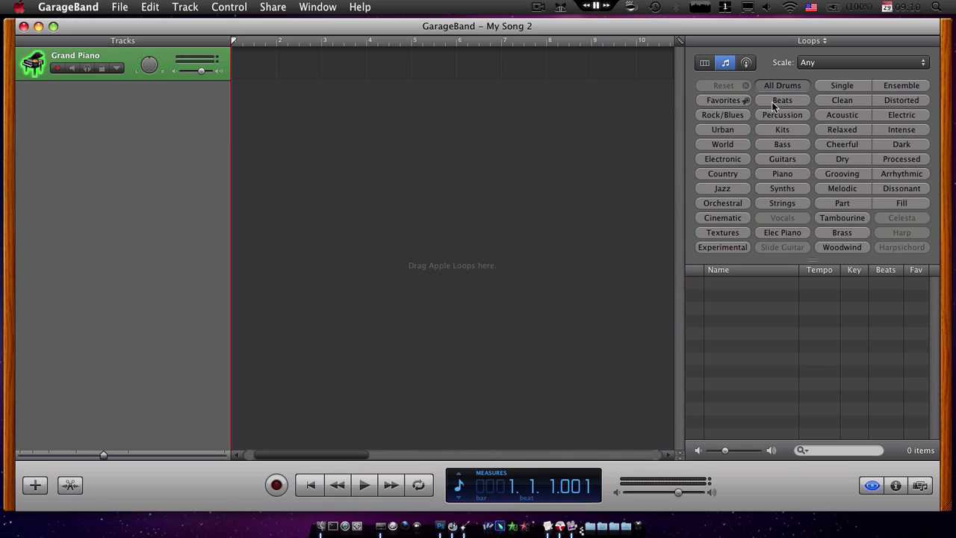
{"action": "scroll", "coordinate": [760, 306], "scroll_direction": "down", "scroll_amount": 3}
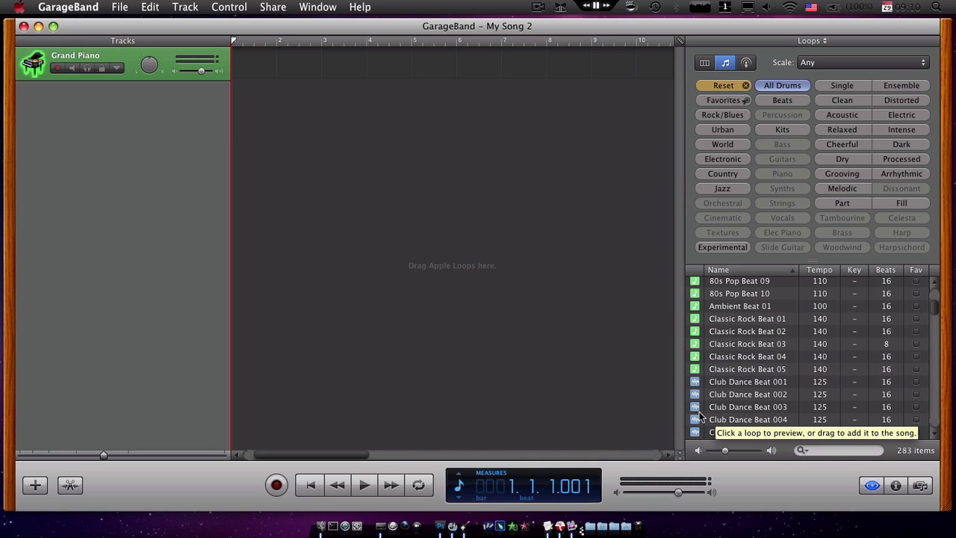
{"action": "scroll", "coordinate": [692, 391], "scroll_direction": "down", "scroll_amount": 1}
{"action": "scroll", "coordinate": [691, 392], "scroll_direction": "down", "scroll_amount": 1}
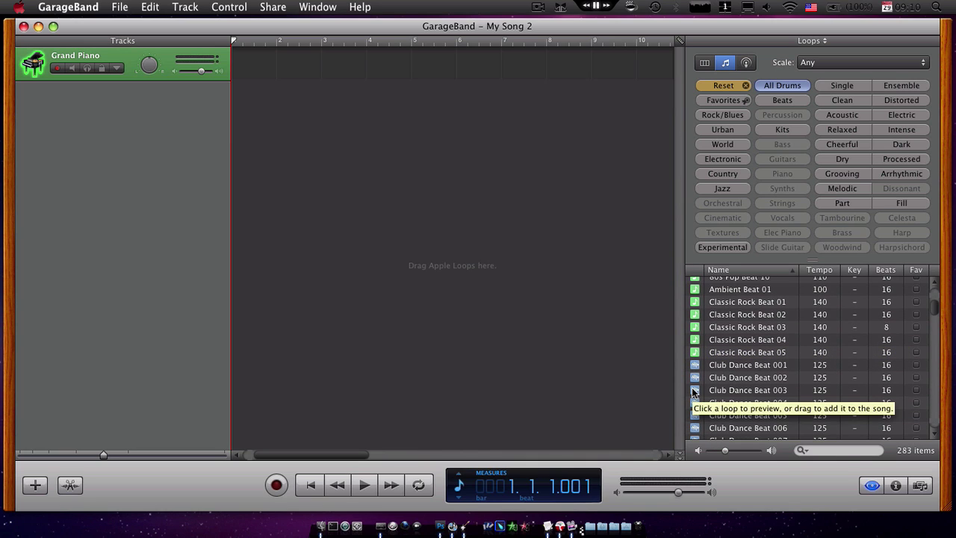
{"action": "scroll", "coordinate": [692, 387], "scroll_direction": "down", "scroll_amount": 1}
{"action": "scroll", "coordinate": [692, 388], "scroll_direction": "down", "scroll_amount": 1}
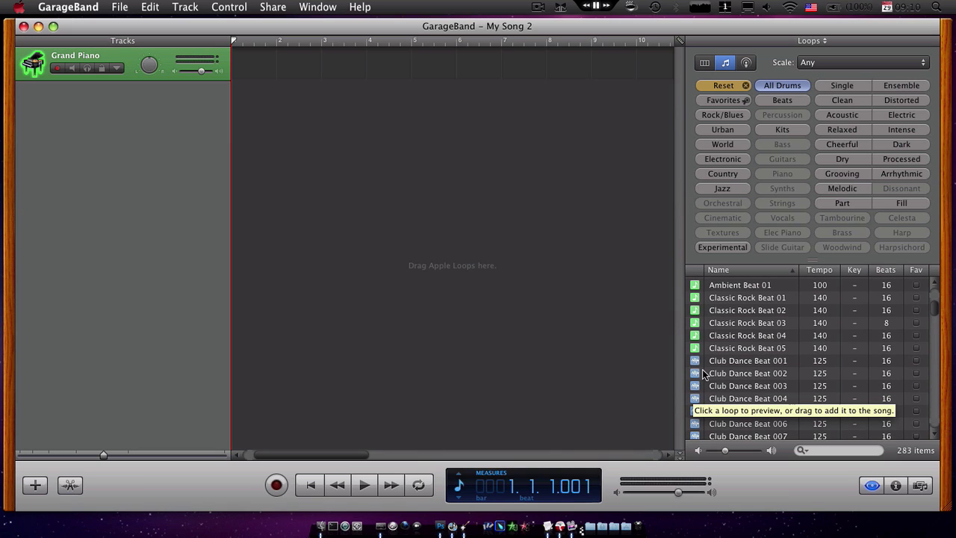
{"action": "left_click", "coordinate": [694, 362]}
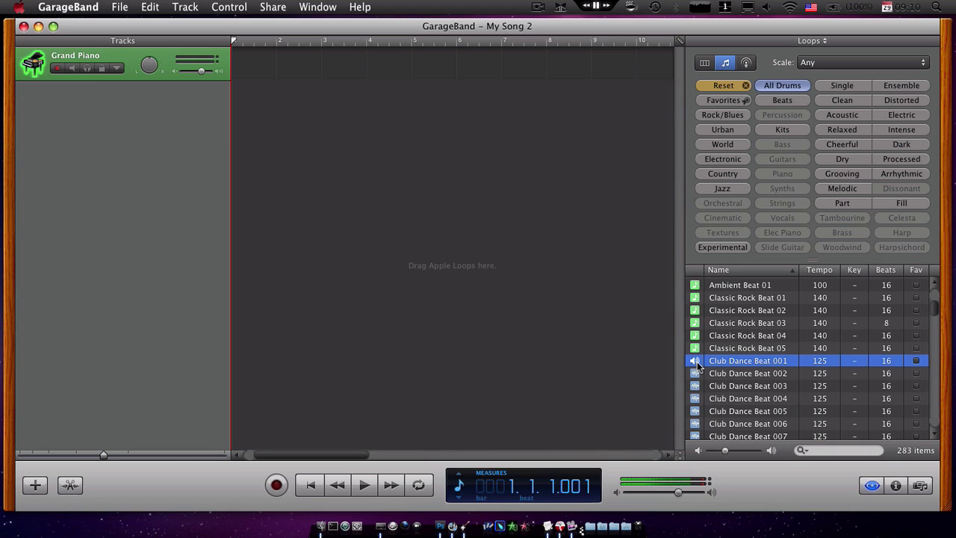
{"action": "scroll", "coordinate": [696, 362], "scroll_direction": "down", "scroll_amount": 1}
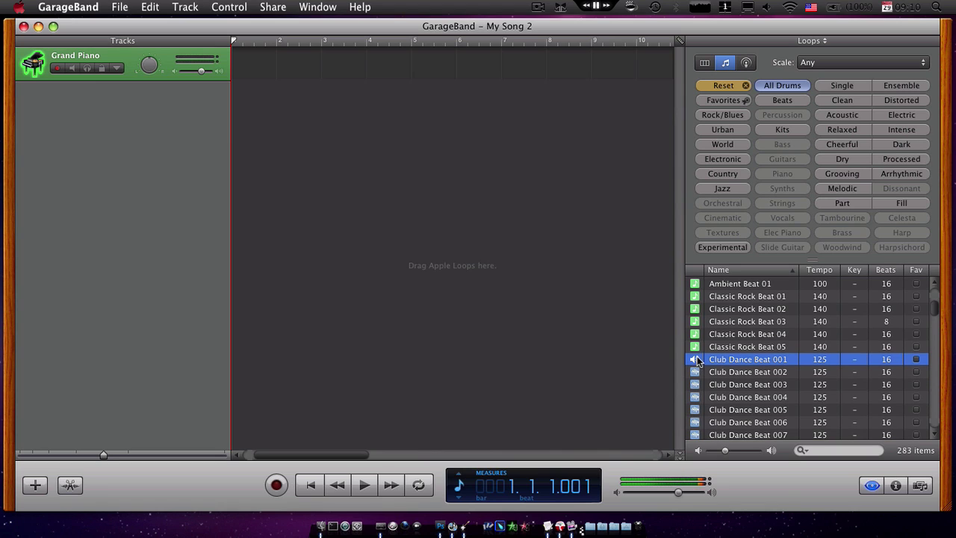
{"action": "left_click", "coordinate": [705, 286]}
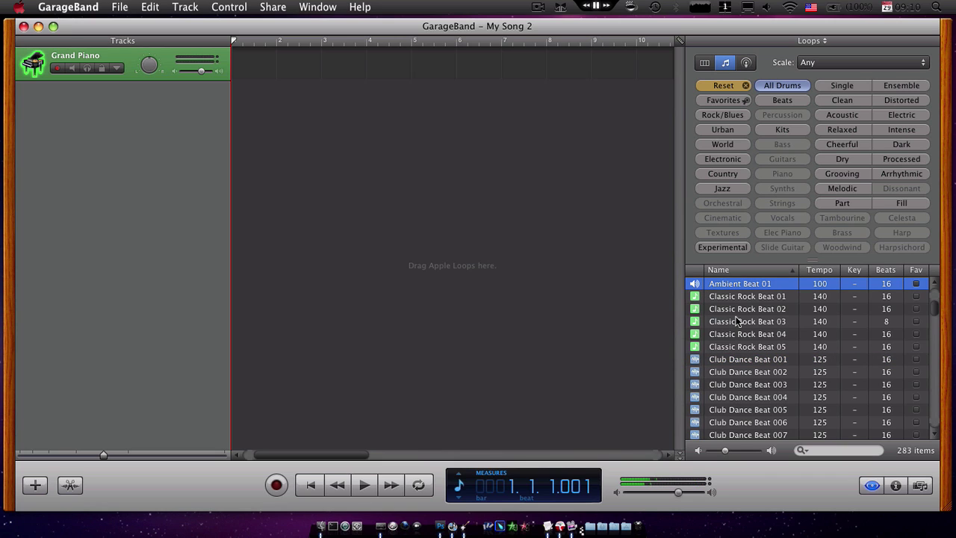
{"action": "scroll", "coordinate": [771, 341], "scroll_direction": "down", "scroll_amount": 1}
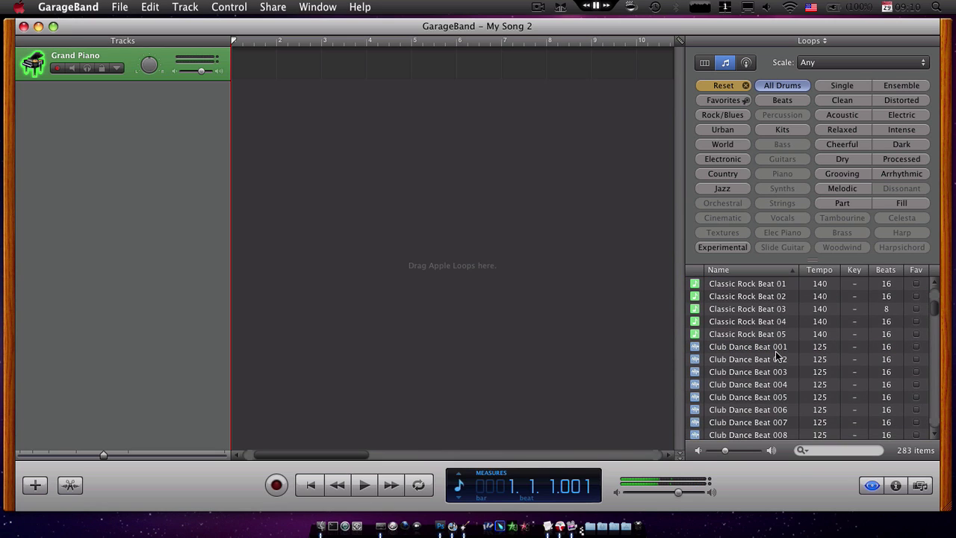
{"action": "scroll", "coordinate": [773, 343], "scroll_direction": "up", "scroll_amount": 3}
Filter loops to Synths, audition the 80s Dance loops, and add 80s Dance Pad 02 to the song.
{"action": "left_click", "coordinate": [713, 87]}
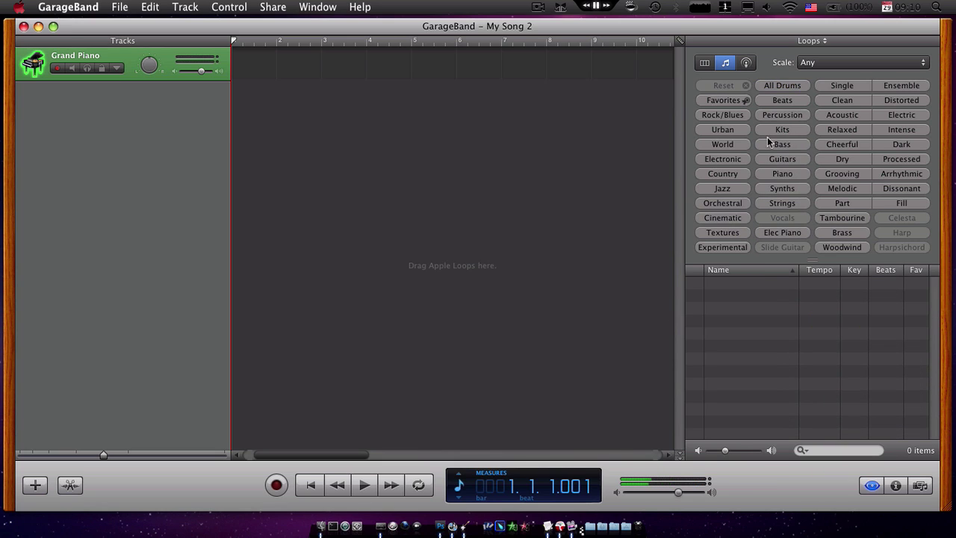
{"action": "left_click", "coordinate": [781, 188]}
{"action": "left_click", "coordinate": [753, 320]}
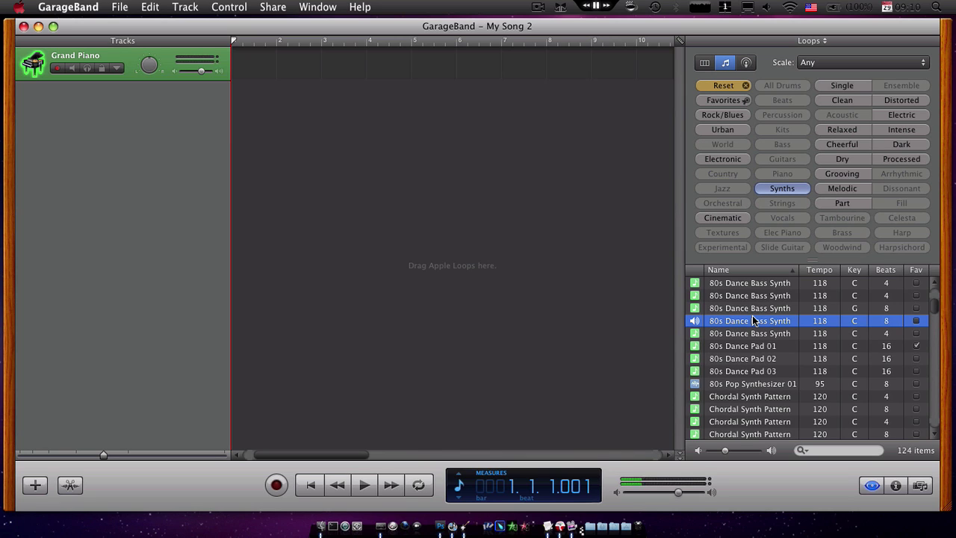
{"action": "left_click", "coordinate": [749, 309]}
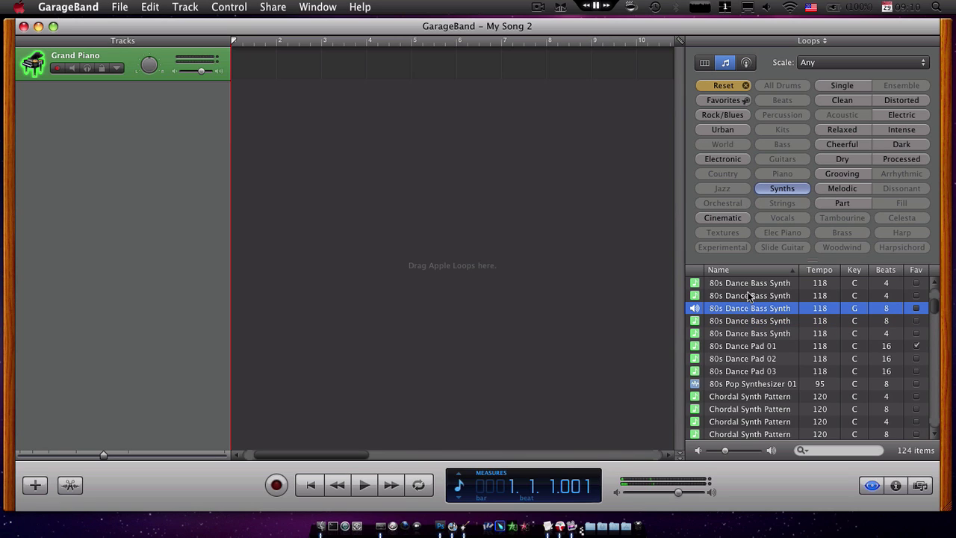
{"action": "left_click", "coordinate": [746, 285]}
{"action": "left_click", "coordinate": [751, 368]}
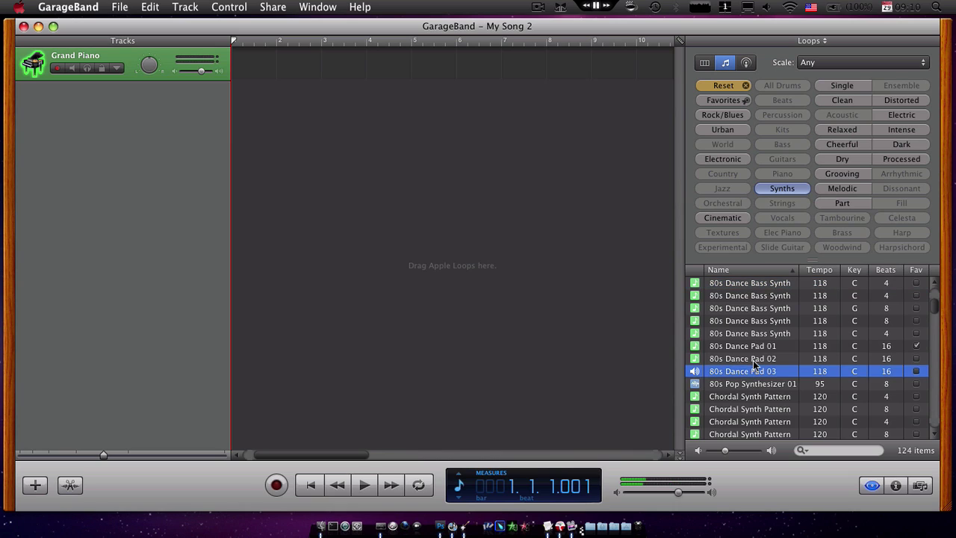
{"action": "mouse_move", "coordinate": [753, 359]}
{"action": "left_mouse_down"}
{"action": "mouse_move", "coordinate": [580, 342]}
{"action": "mouse_move", "coordinate": [242, 74]}
{"action": "mouse_move", "coordinate": [243, 94]}
{"action": "mouse_move", "coordinate": [243, 74]}
{"action": "mouse_move", "coordinate": [488, 171]}
{"action": "left_mouse_up"}
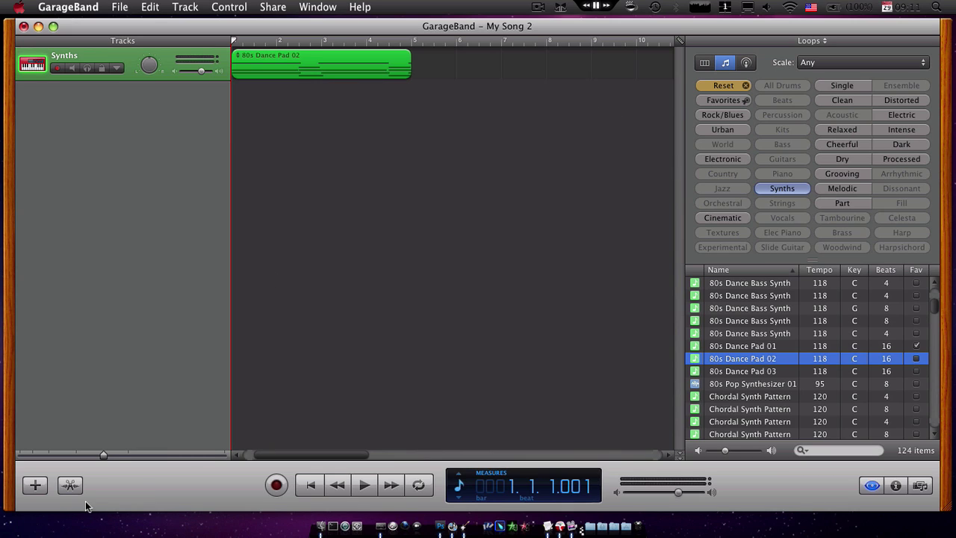
Open the pad region's notes and raise a D4 note to D#5, then play it.
{"action": "key", "text": "e"}
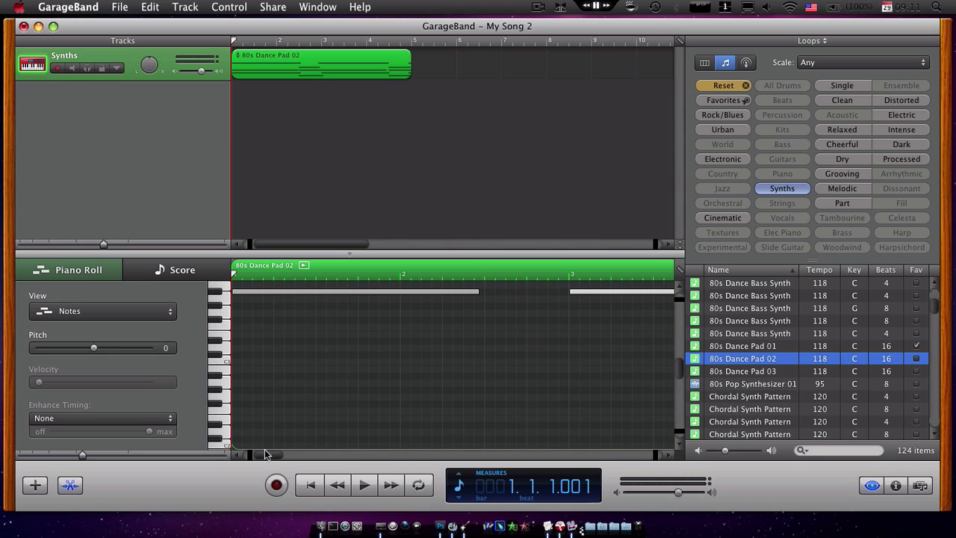
{"action": "scroll", "coordinate": [270, 333], "scroll_direction": "up", "scroll_amount": 2}
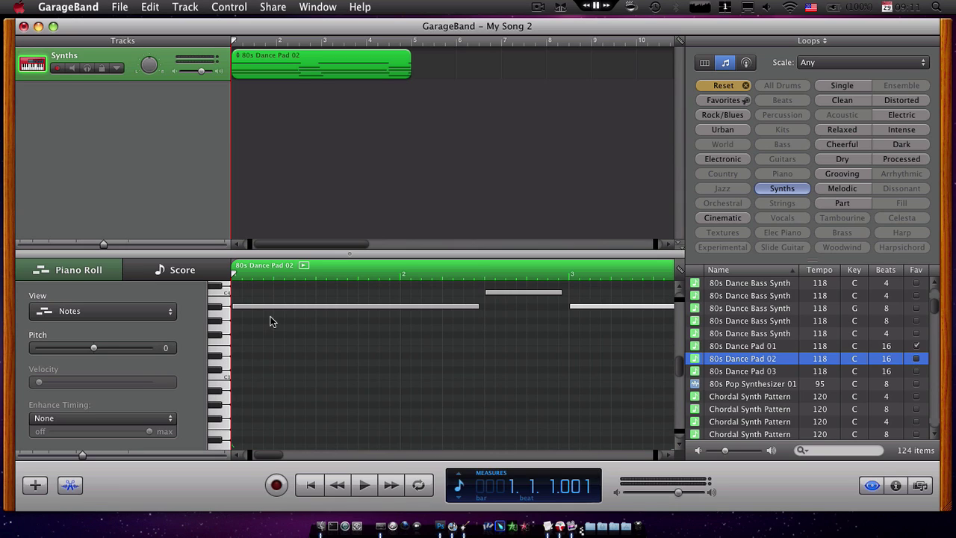
{"action": "scroll", "coordinate": [272, 321], "scroll_direction": "up", "scroll_amount": 3}
{"action": "scroll", "coordinate": [271, 327], "scroll_direction": "up", "scroll_amount": 5}
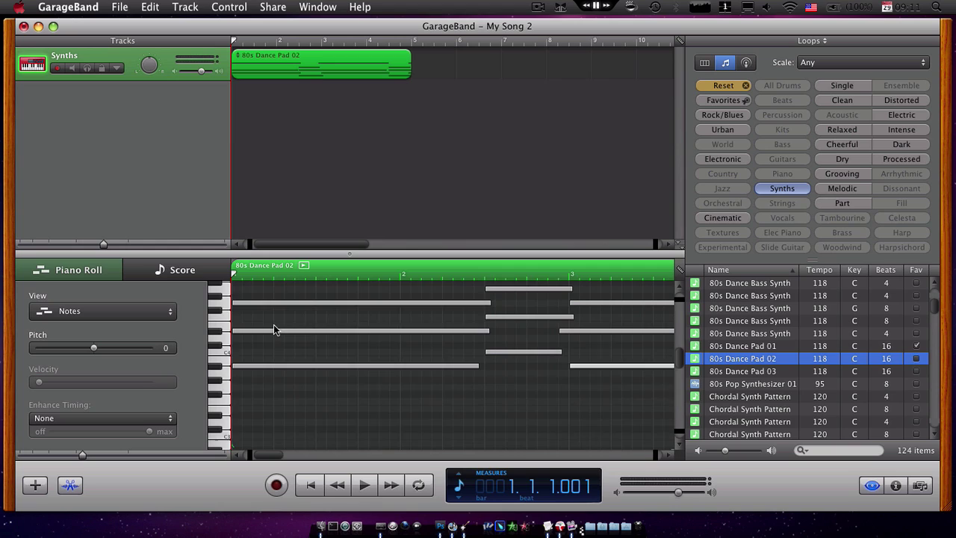
{"action": "scroll", "coordinate": [273, 329], "scroll_direction": "up", "scroll_amount": 3}
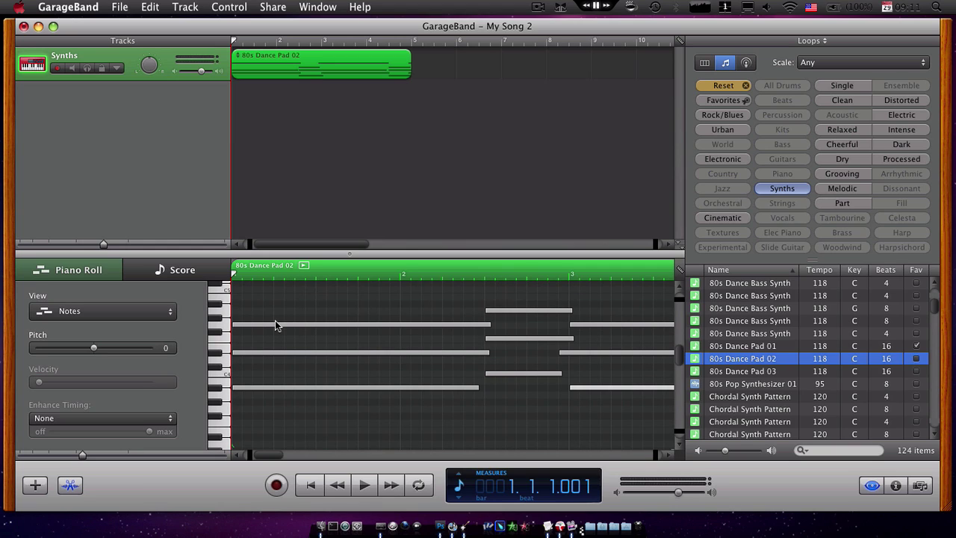
{"action": "mouse_move", "coordinate": [282, 325]}
{"action": "left_mouse_down"}
{"action": "mouse_move", "coordinate": [283, 273]}
{"action": "mouse_move", "coordinate": [278, 285]}
{"action": "left_mouse_up"}
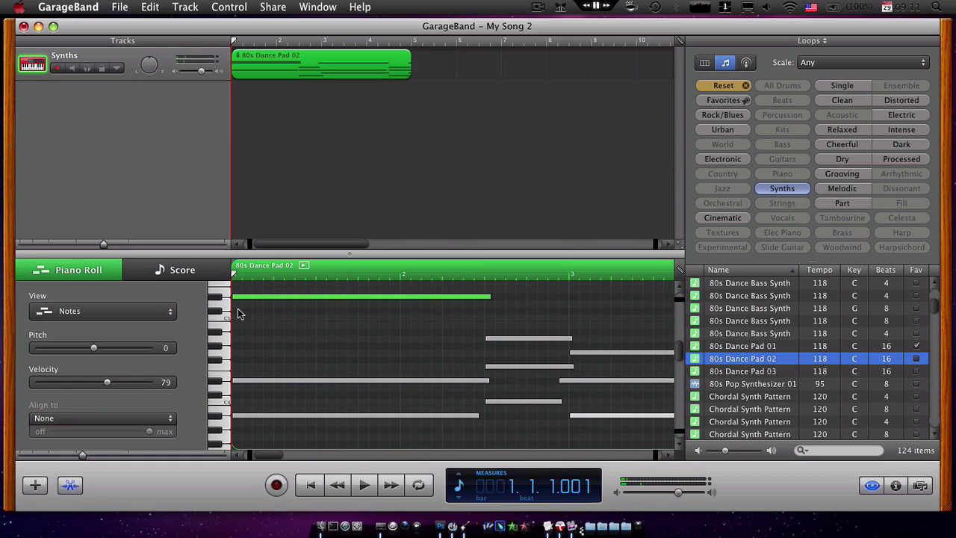
{"action": "key", "text": "space"}
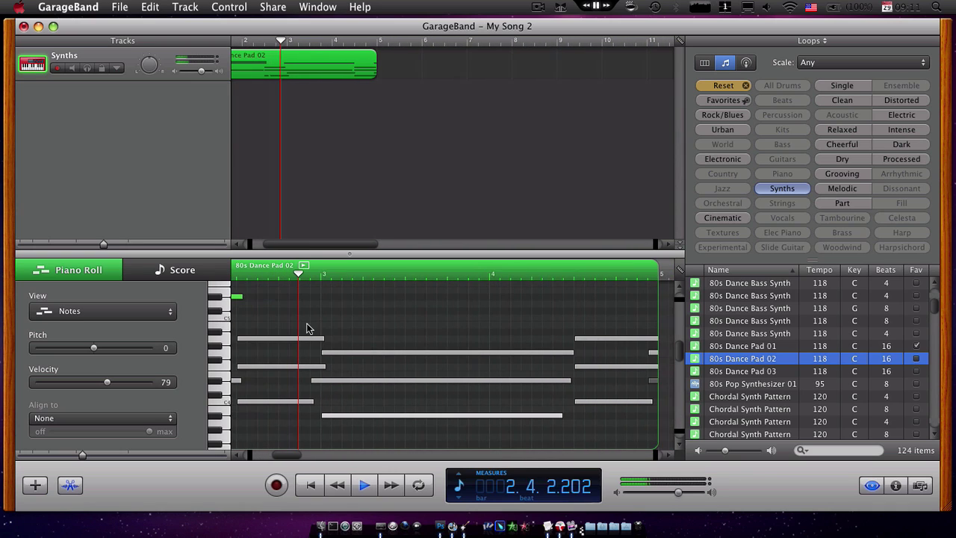
{"action": "key", "text": "space"}
Raise another note to E5, replay from the start, and shorten the E5 note.
{"action": "left_click_drag", "start_coordinate": [321, 352], "coordinate": [325, 289]}
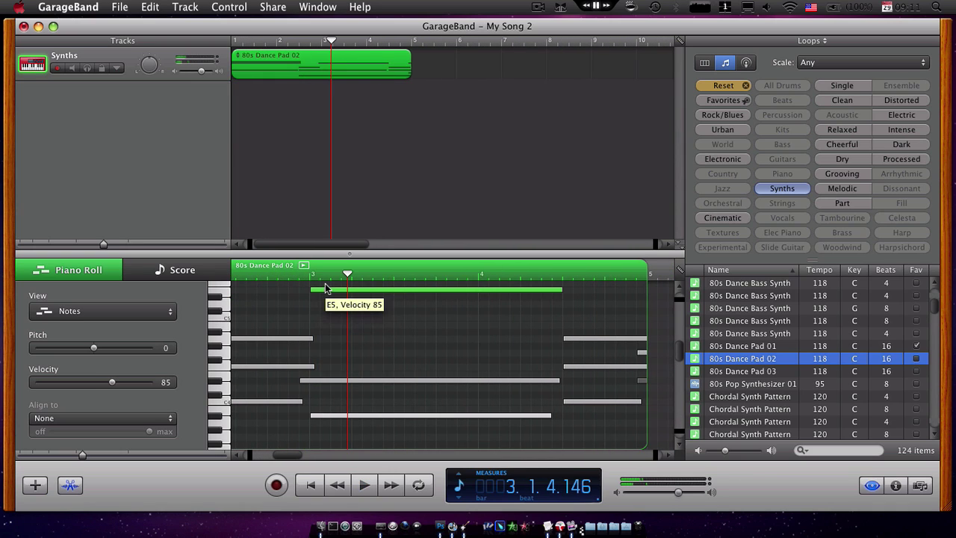
{"action": "key", "text": "Return"}
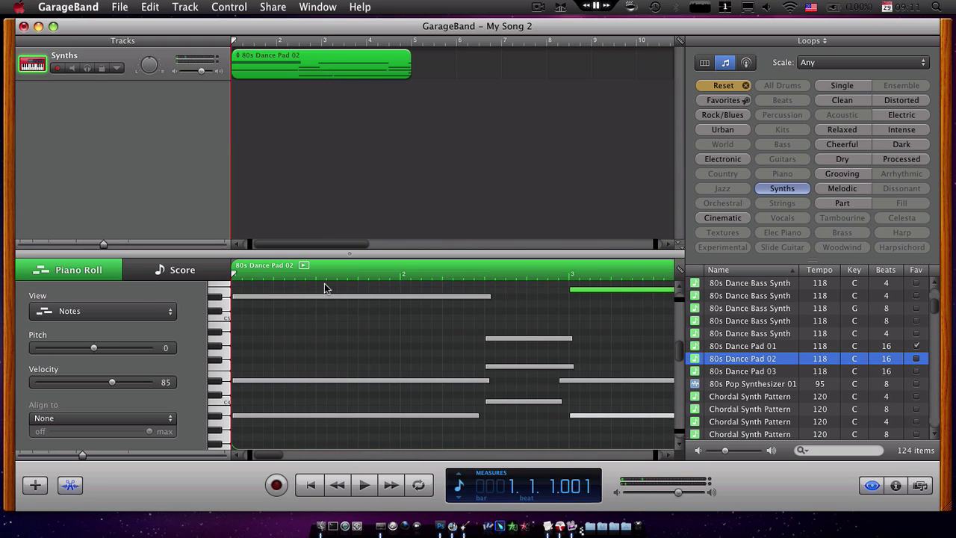
{"action": "key", "text": "space"}
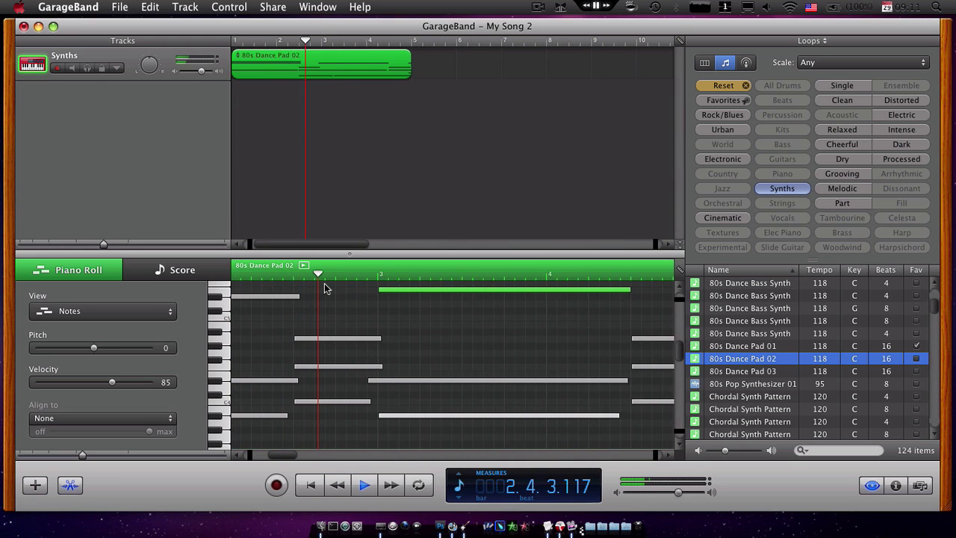
{"action": "key", "text": "space"}
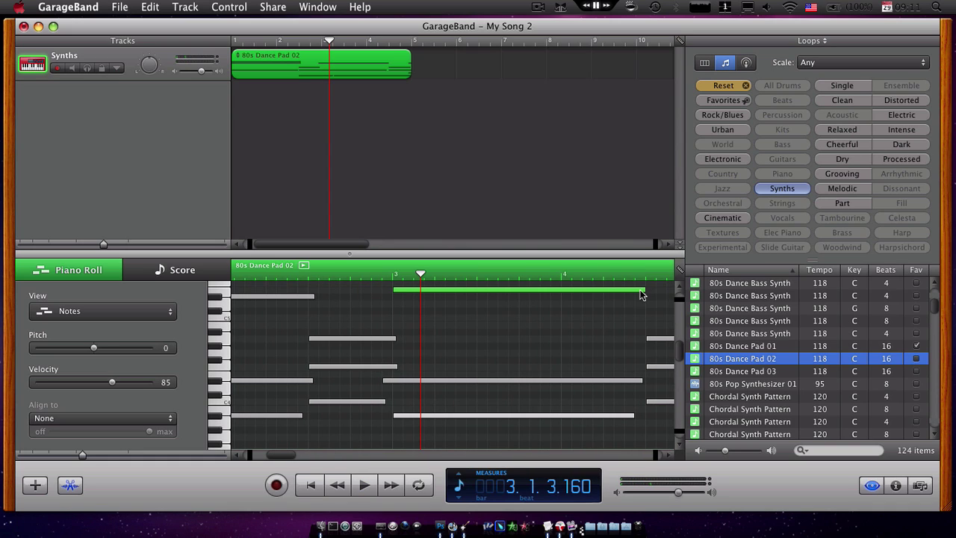
{"action": "left_click_drag", "start_coordinate": [645, 289], "coordinate": [434, 289]}
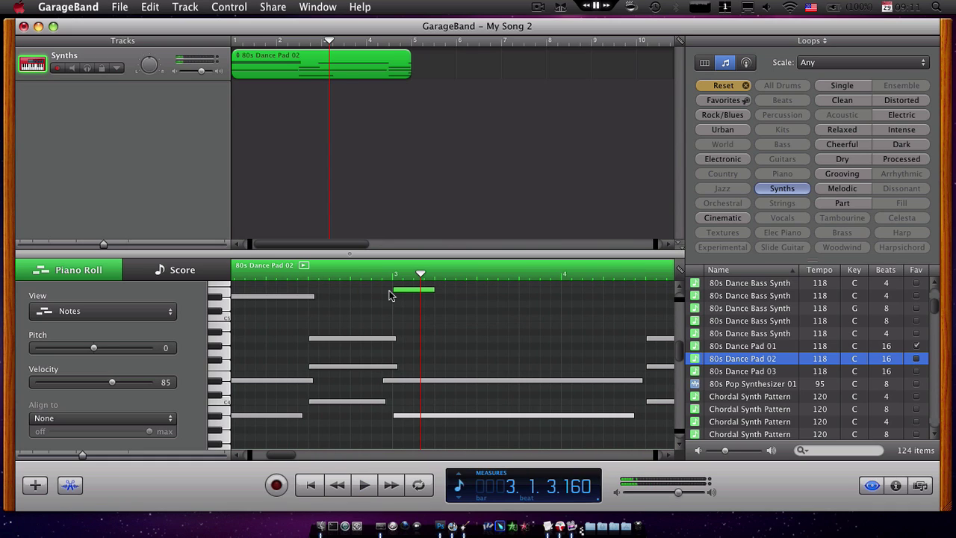
{"action": "key", "text": "space"}
{"action": "key", "text": "space"}
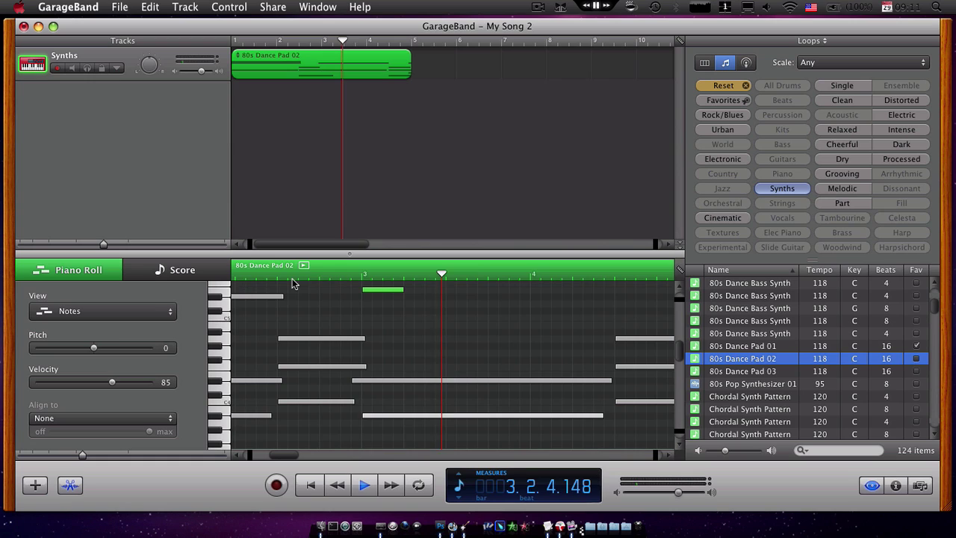
Play the loop again and check the short D#4 note's velocity of 15.
{"action": "key", "text": "Left"}
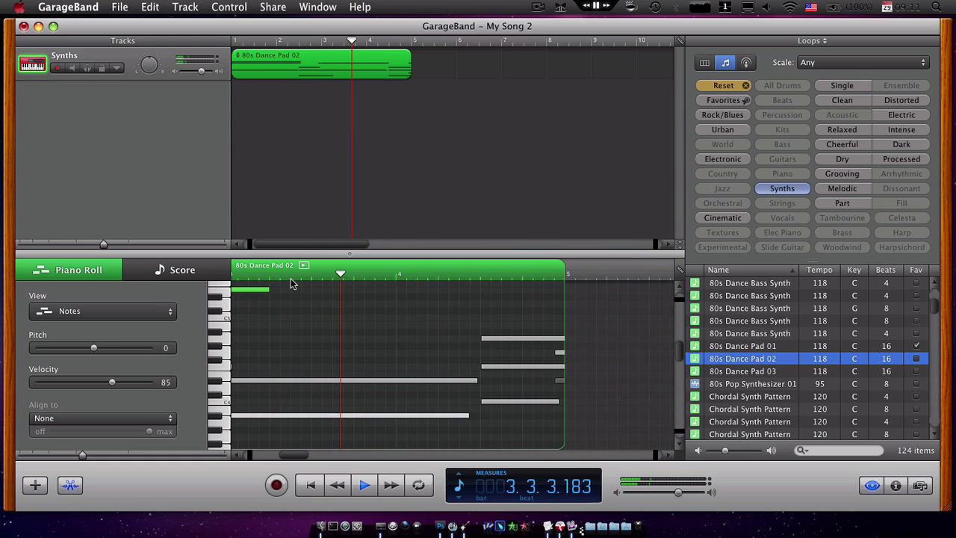
{"action": "key", "text": "space"}
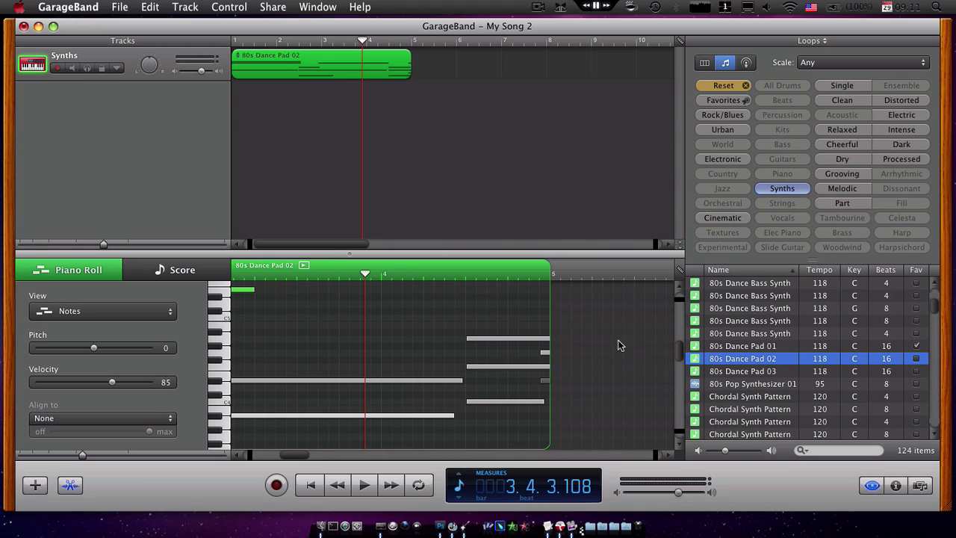
{"action": "left_click", "coordinate": [544, 382]}
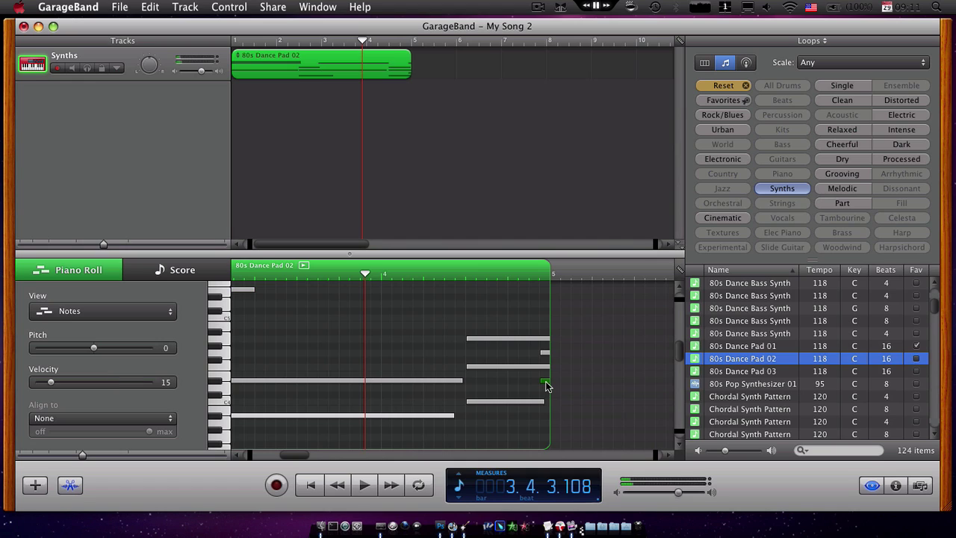
{"action": "left_click", "coordinate": [625, 415]}
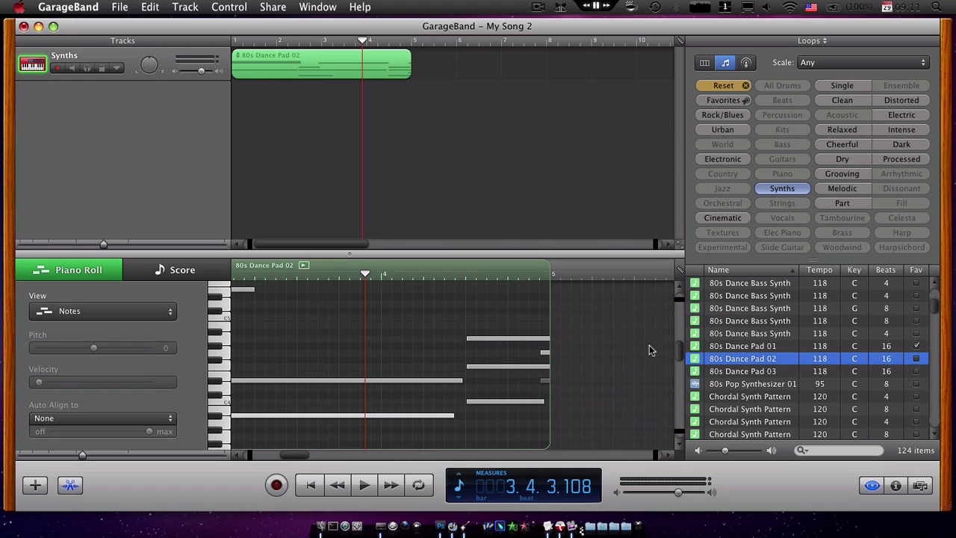
Add 80s Pop Synthesizer 01 as a second Synths track and show its waveform from measure 1.
{"action": "left_click", "coordinate": [726, 384]}
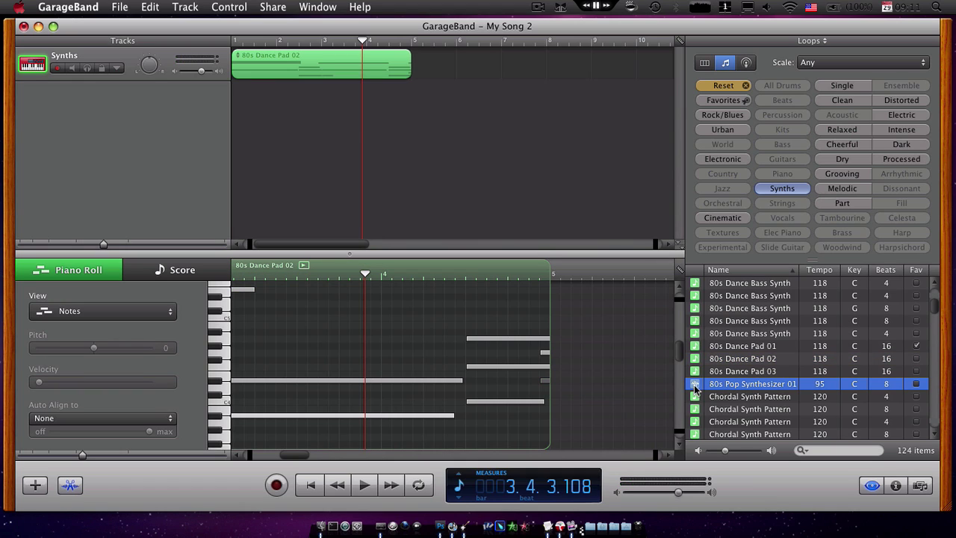
{"action": "left_click_drag", "start_coordinate": [747, 383], "coordinate": [251, 104]}
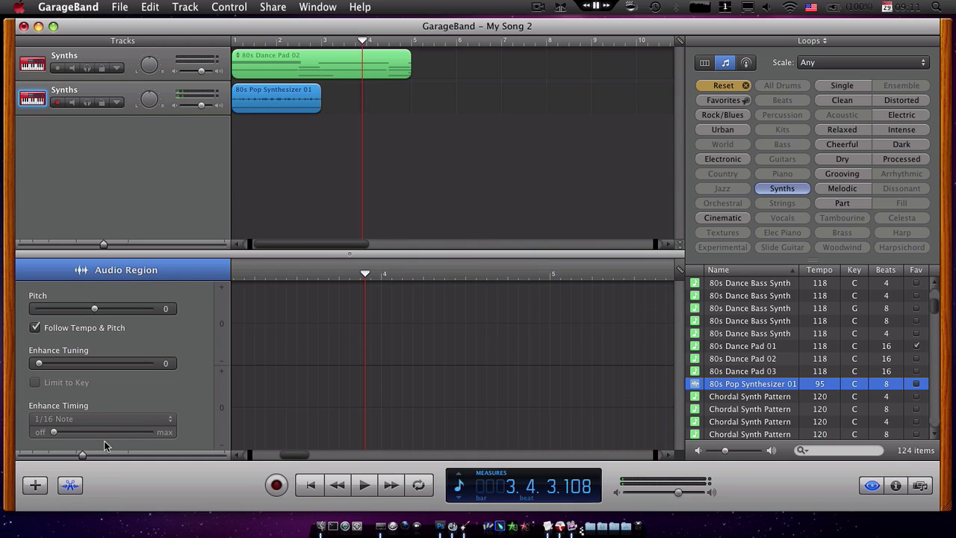
{"action": "left_click", "coordinate": [263, 103]}
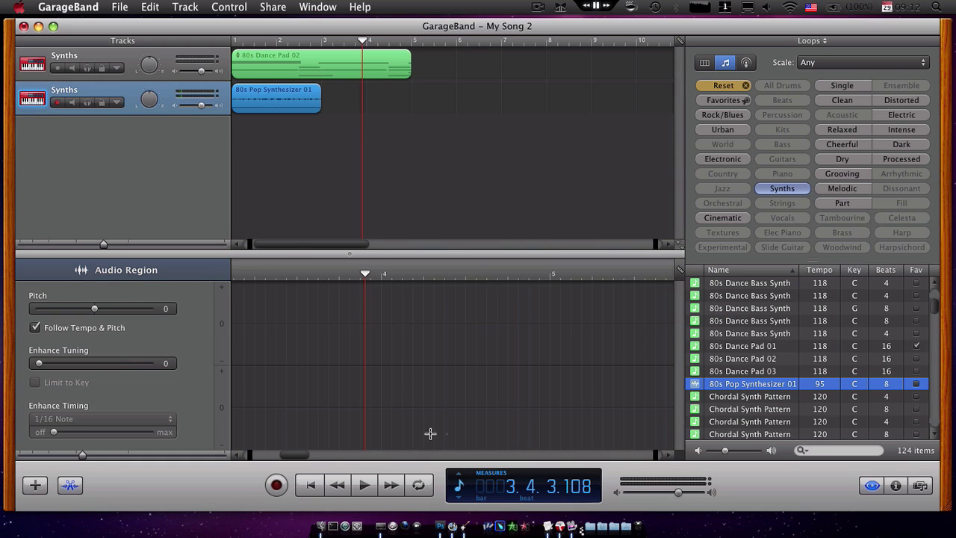
{"action": "left_click_drag", "start_coordinate": [302, 456], "coordinate": [261, 455]}
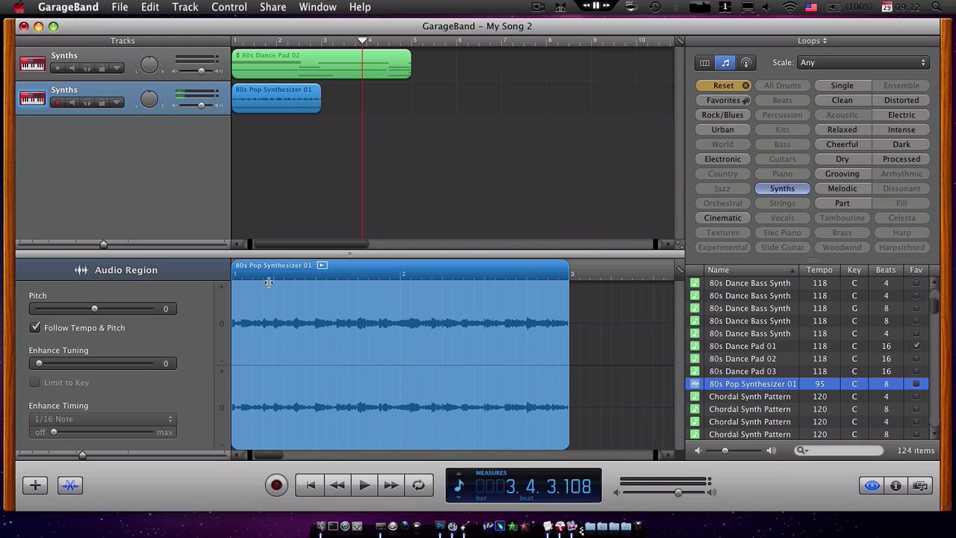
Cut a short waveform section and paste it back before the later piece of the region.
{"action": "mouse_move", "coordinate": [269, 282]}
{"action": "left_mouse_down"}
{"action": "mouse_move", "coordinate": [288, 352]}
{"action": "mouse_move", "coordinate": [284, 384]}
{"action": "mouse_move", "coordinate": [282, 354]}
{"action": "left_mouse_up"}
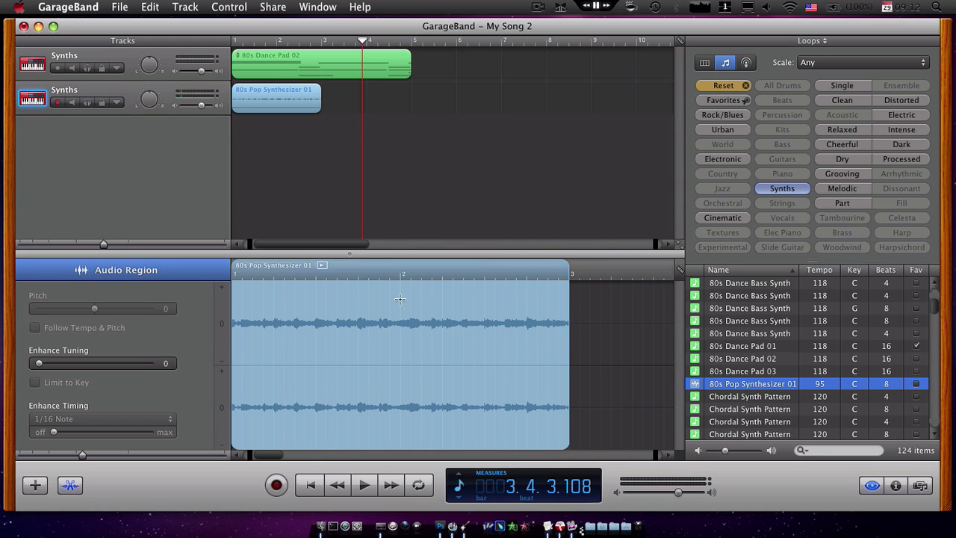
{"action": "left_click_drag", "start_coordinate": [293, 290], "coordinate": [279, 331]}
{"action": "left_click", "coordinate": [642, 331]}
{"action": "mouse_move", "coordinate": [337, 304]}
{"action": "left_mouse_down"}
{"action": "mouse_move", "coordinate": [422, 375]}
{"action": "mouse_move", "coordinate": [372, 357]}
{"action": "left_mouse_up"}
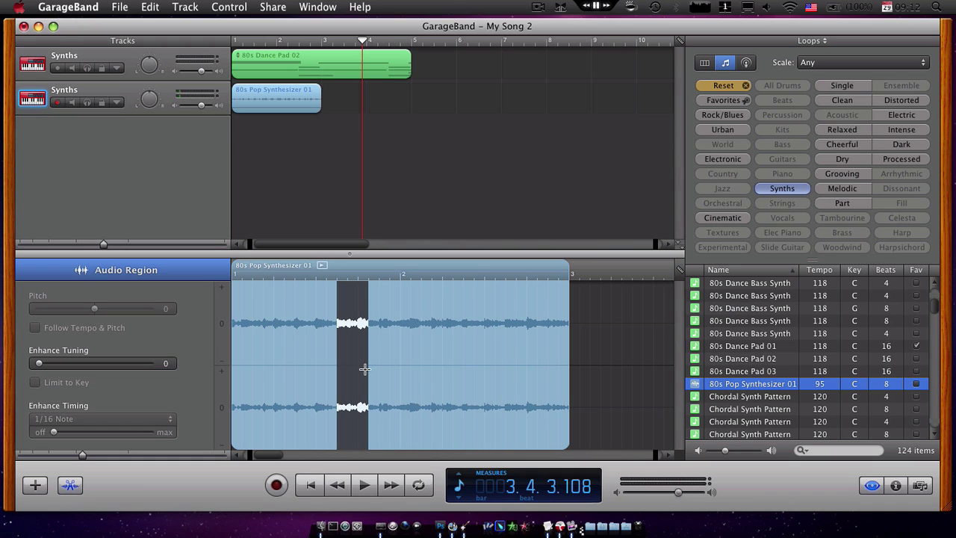
{"action": "key", "text": "Delete"}
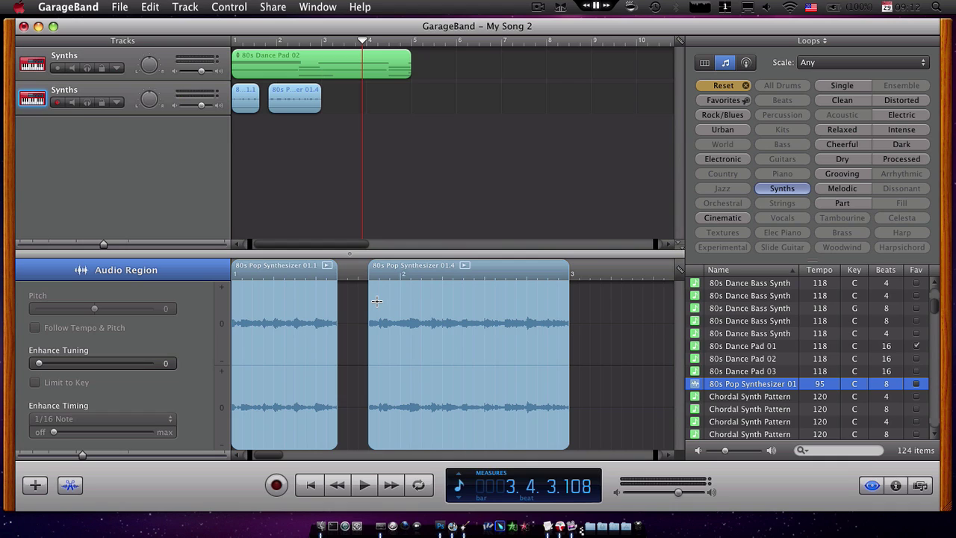
{"action": "key", "text": "super+v"}
{"action": "left_click_drag", "start_coordinate": [369, 109], "coordinate": [272, 110]}
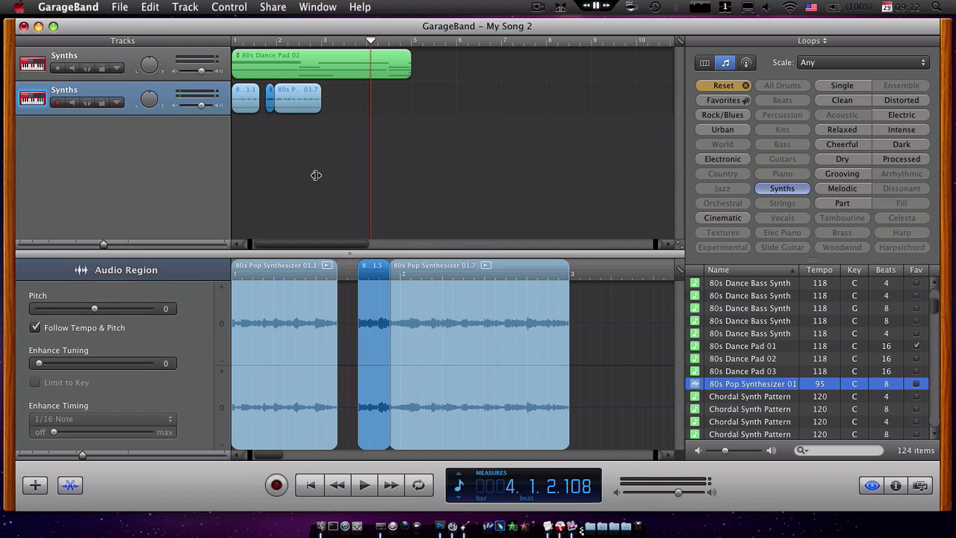
Play the song from the start, stop, and preview the 80s Pop Synthesizer 01 loop.
{"action": "left_click", "coordinate": [288, 274]}
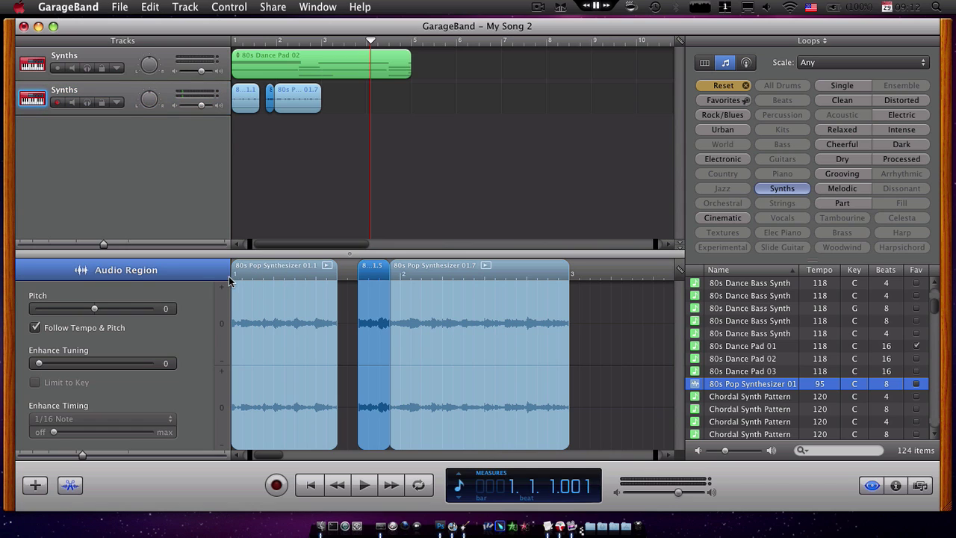
{"action": "key", "text": "space"}
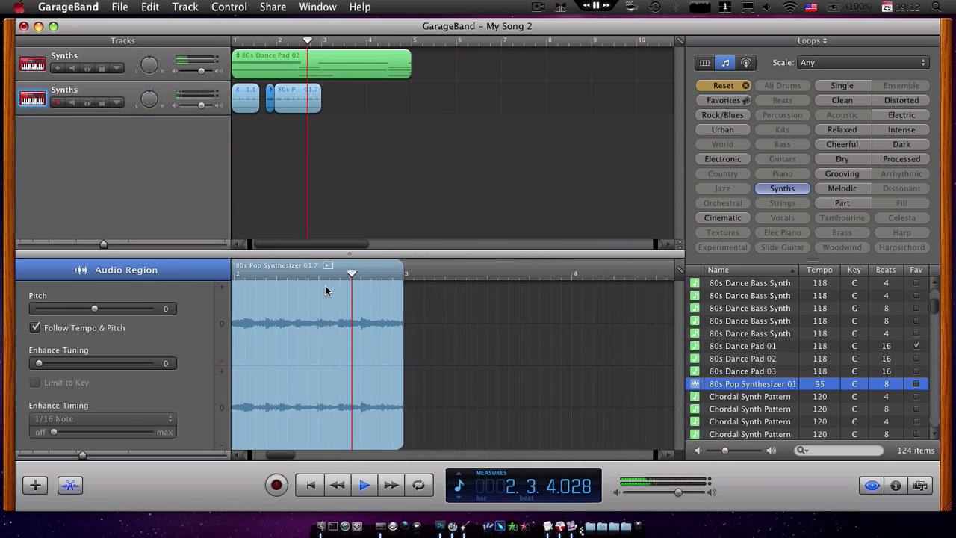
{"action": "key", "text": "space"}
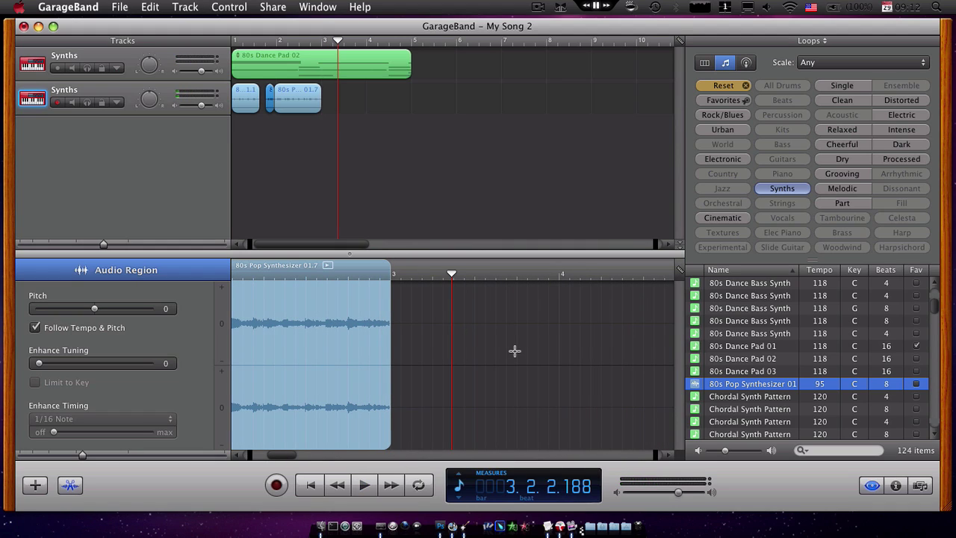
{"action": "left_click", "coordinate": [722, 385]}
Delete the blue 80s Pop Synthesizer 01 track and stop the loop preview.
{"action": "left_click", "coordinate": [86, 95]}
{"action": "key", "text": "super+BackSpace"}
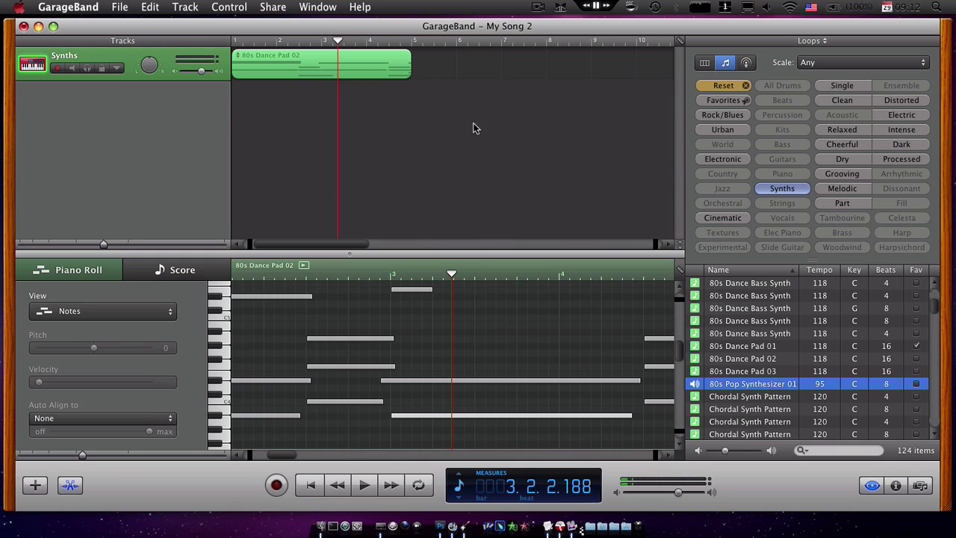
{"action": "left_click", "coordinate": [752, 389]}
Inspect individual 80s Dance Pad 02 note velocities in the piano roll, one at 89.
{"action": "scroll", "coordinate": [314, 351], "scroll_direction": "up", "scroll_amount": 2}
{"action": "scroll", "coordinate": [314, 351], "scroll_direction": "up", "scroll_amount": 3}
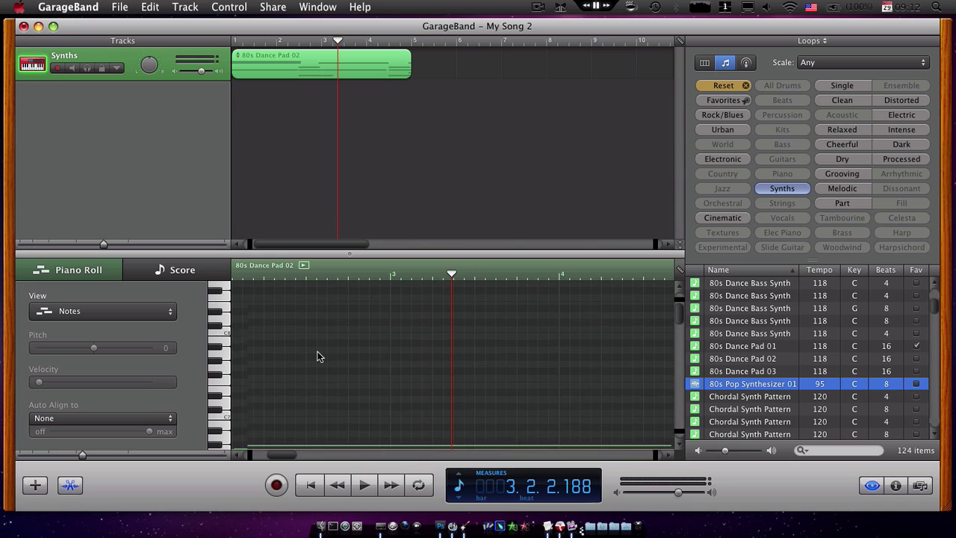
{"action": "scroll", "coordinate": [316, 357], "scroll_direction": "down", "scroll_amount": 3}
{"action": "scroll", "coordinate": [324, 358], "scroll_direction": "down", "scroll_amount": 2}
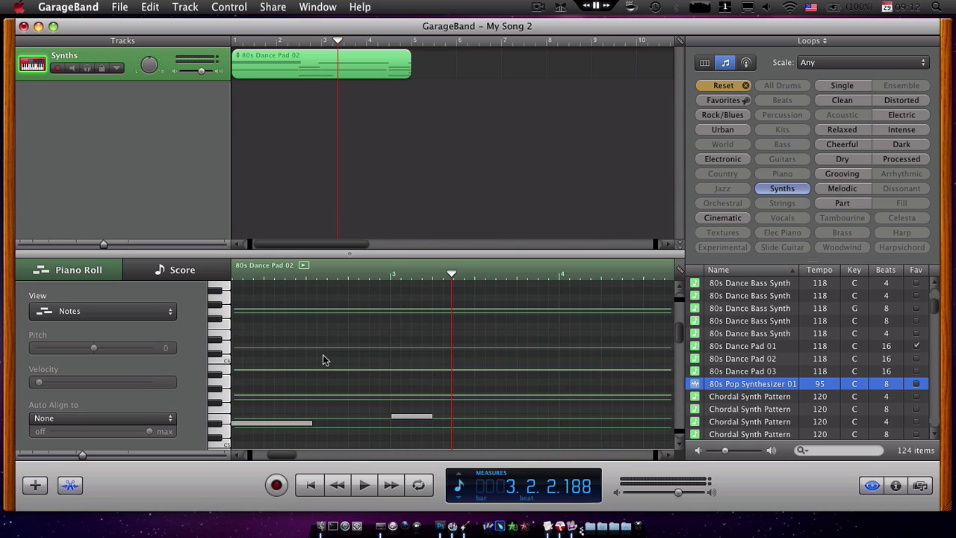
{"action": "scroll", "coordinate": [329, 365], "scroll_direction": "down", "scroll_amount": 3}
{"action": "left_click", "coordinate": [307, 376]}
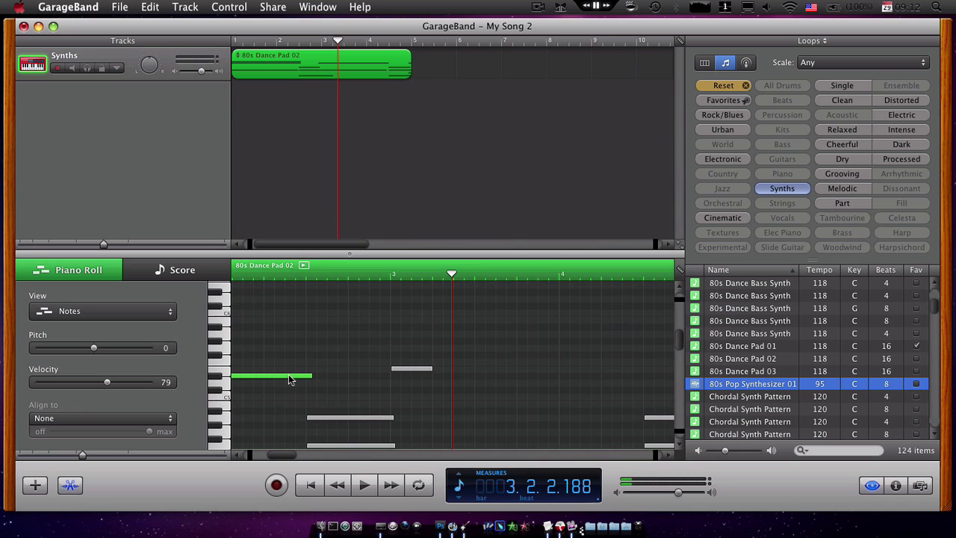
{"action": "left_click", "coordinate": [345, 418]}
{"action": "scroll", "coordinate": [324, 364], "scroll_direction": "down", "scroll_amount": 1}
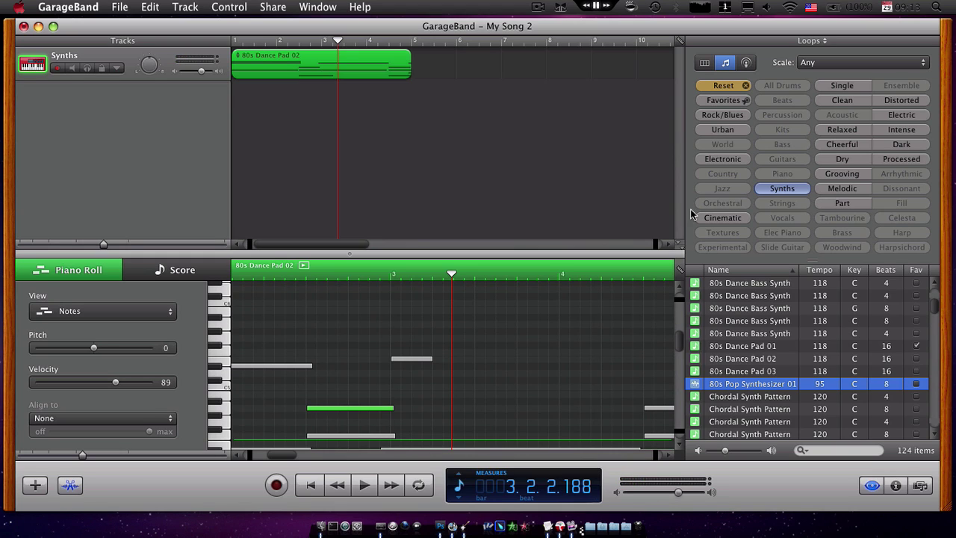
{"action": "left_click", "coordinate": [730, 87]}
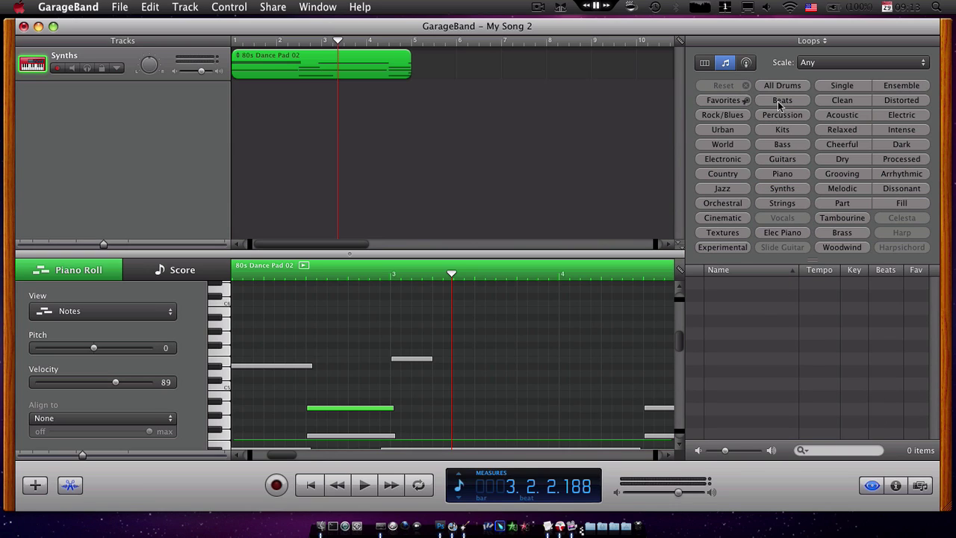
{"action": "left_click", "coordinate": [778, 87]}
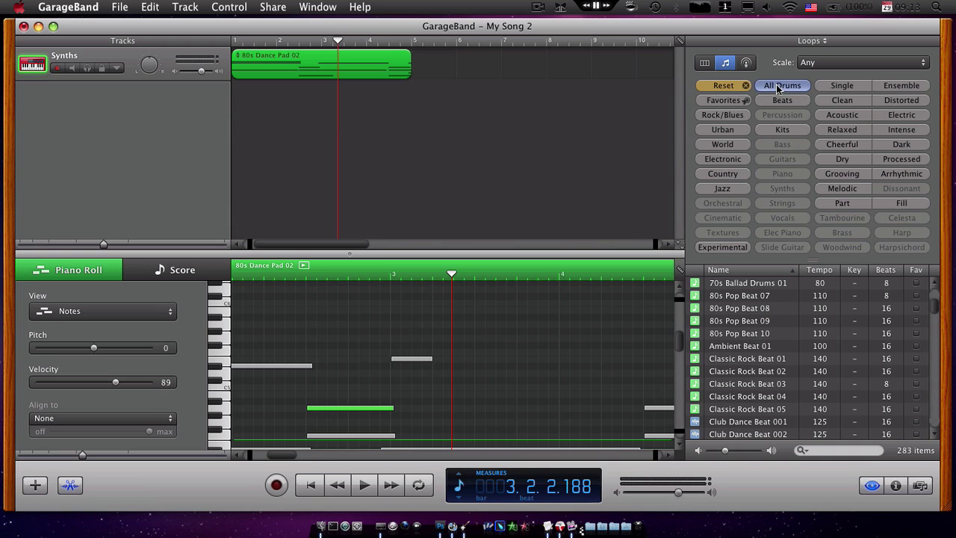
{"action": "left_click", "coordinate": [715, 86]}
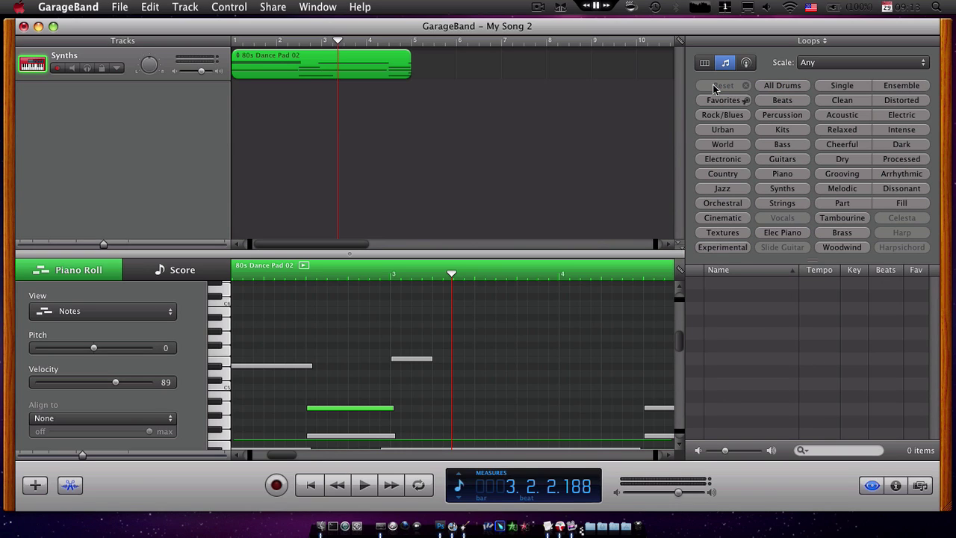